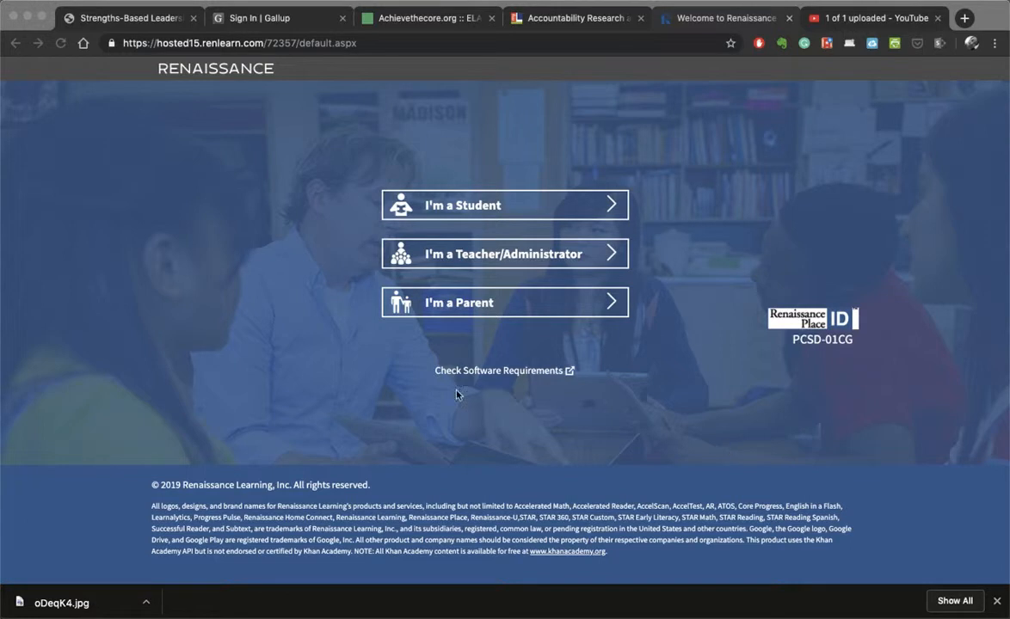
Log in to Renaissance as a Teacher/Administrator with the saved credentials.
left_click(482, 258)
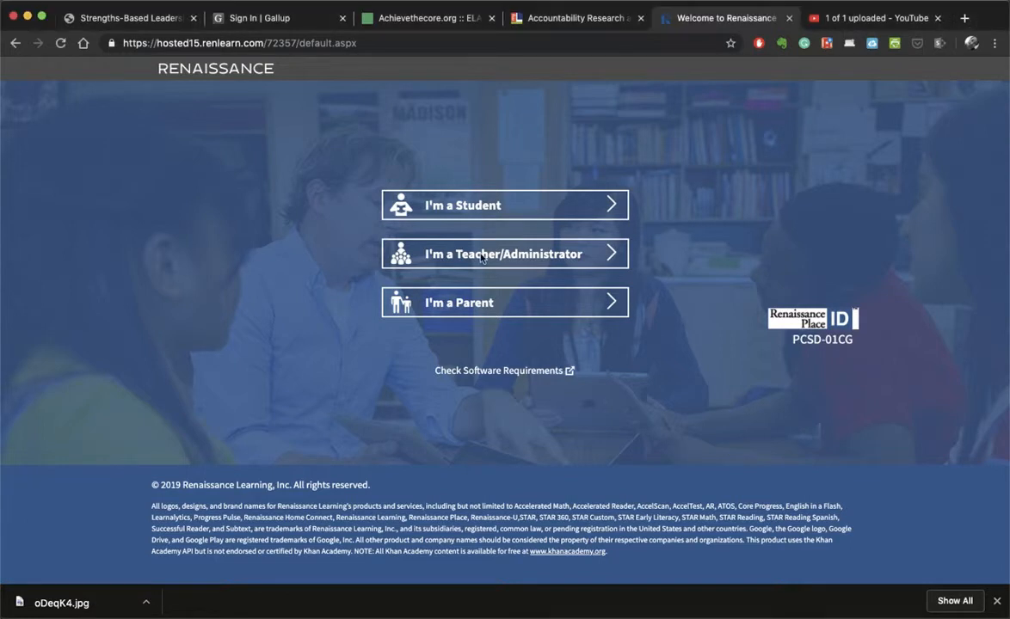
left_click(482, 256)
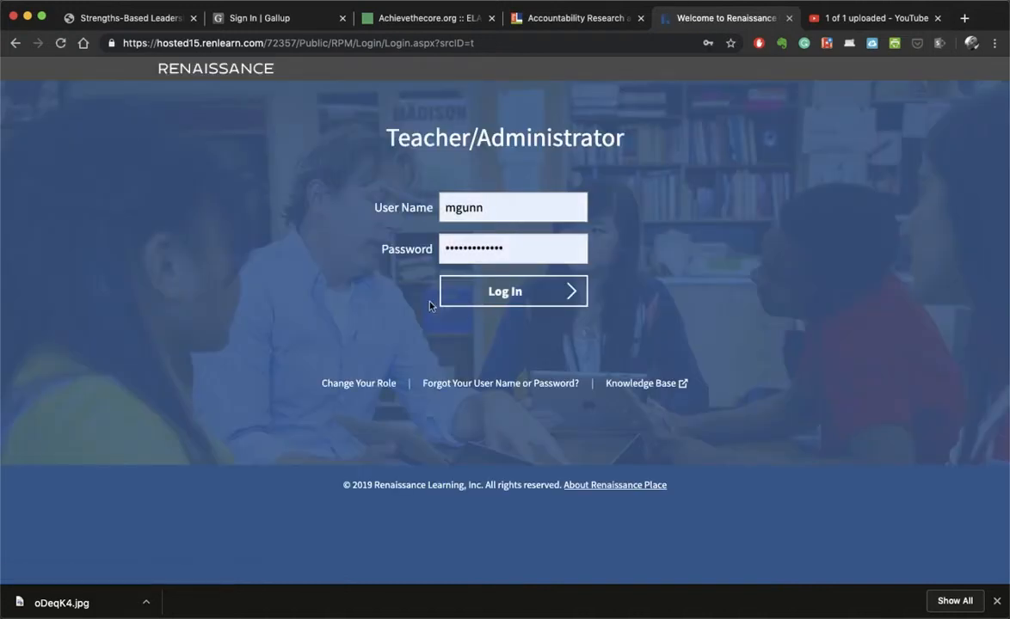
left_click(514, 292)
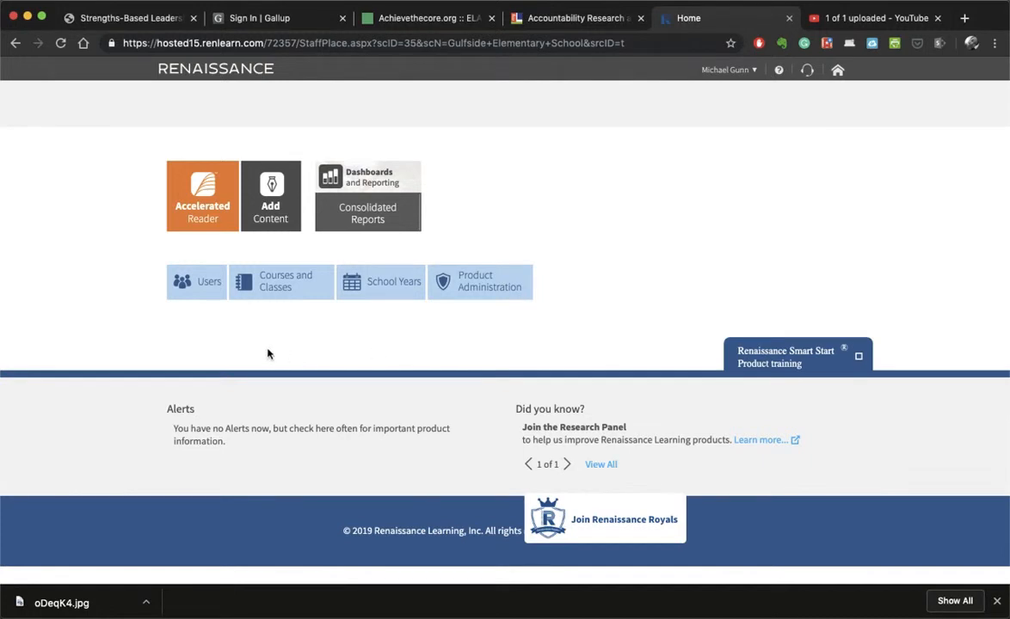
Open the report options for the Student Record report among Accelerated Reader's Reading Practice reports.
left_click(204, 208)
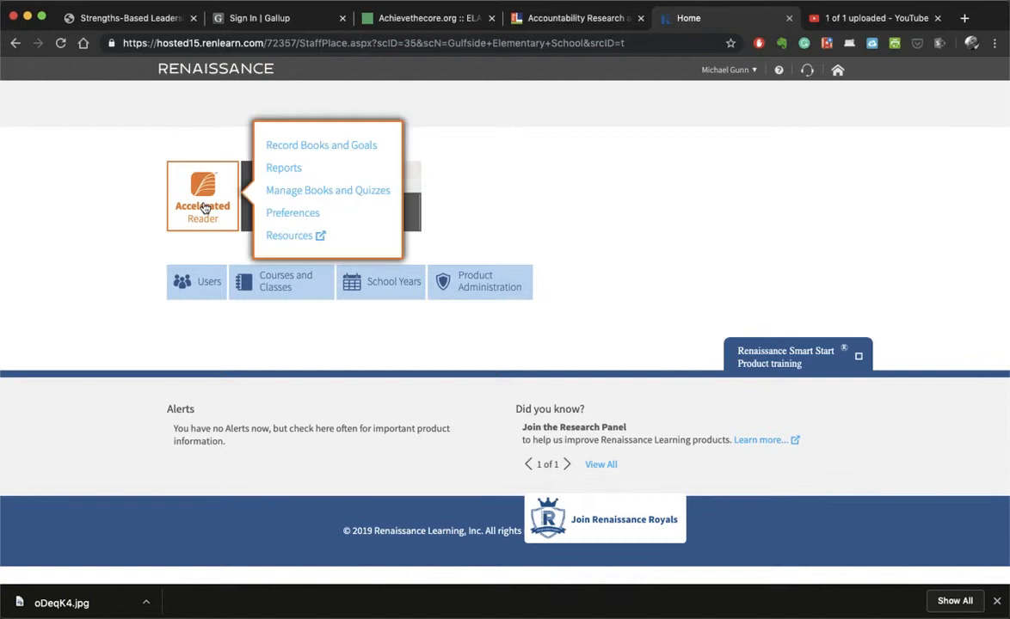
left_click(291, 171)
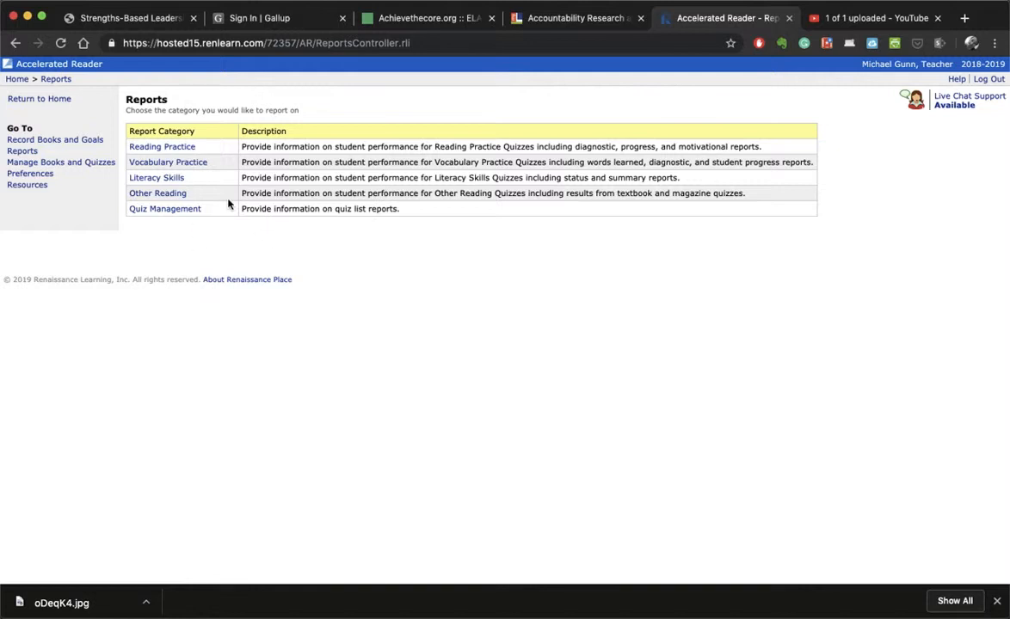
left_click(193, 151)
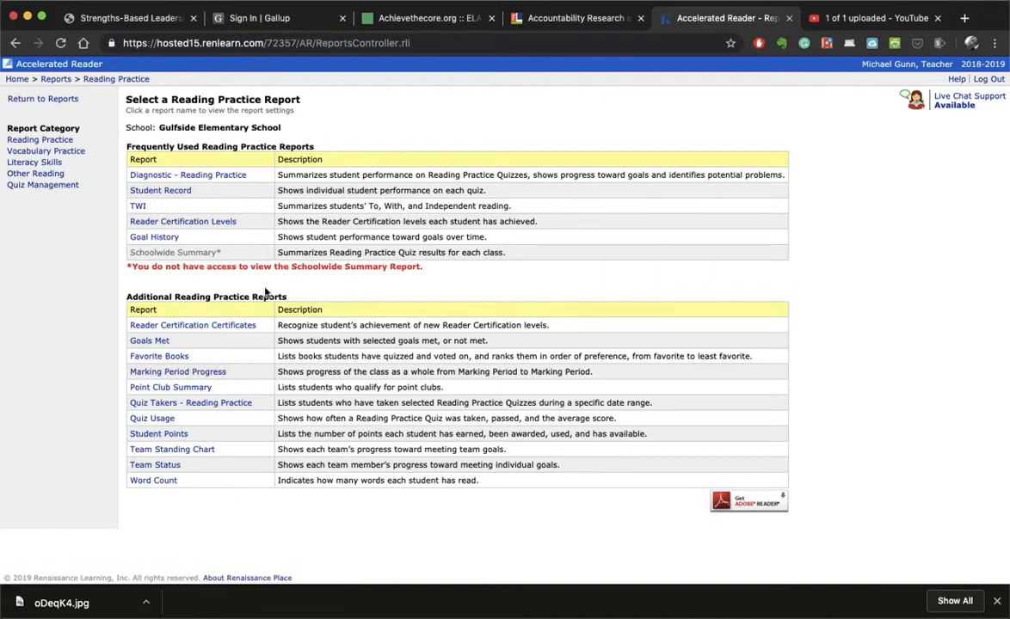
left_click_drag(279, 192, 486, 191)
left_click(207, 191)
left_click(190, 194)
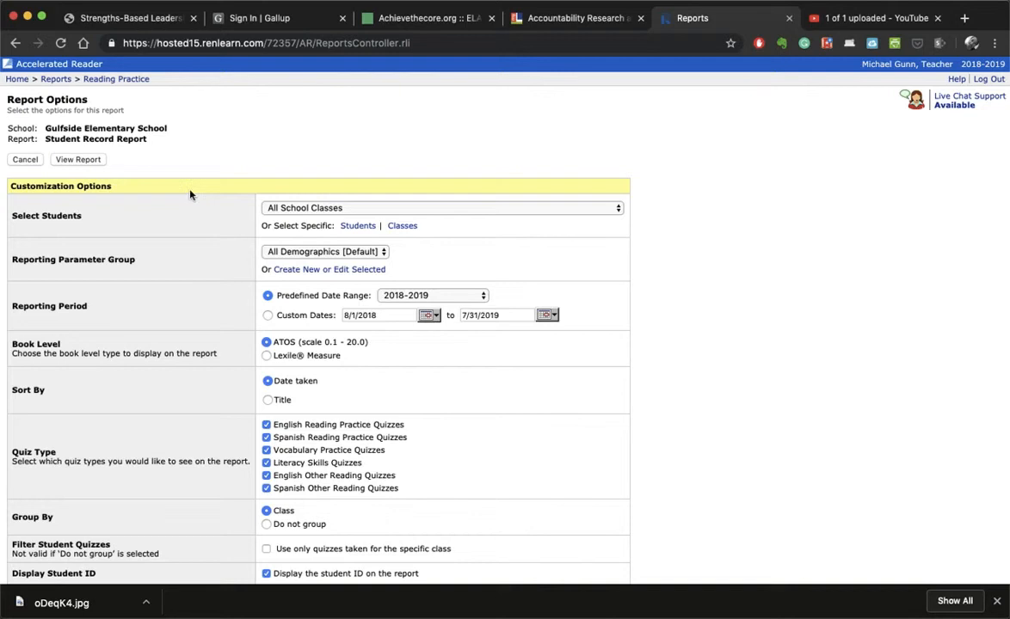
Set the report to the LANG ARTS GRADE 1 - 01A class for 2018-2019 and the reporting period to Last 30 days.
left_click(411, 211)
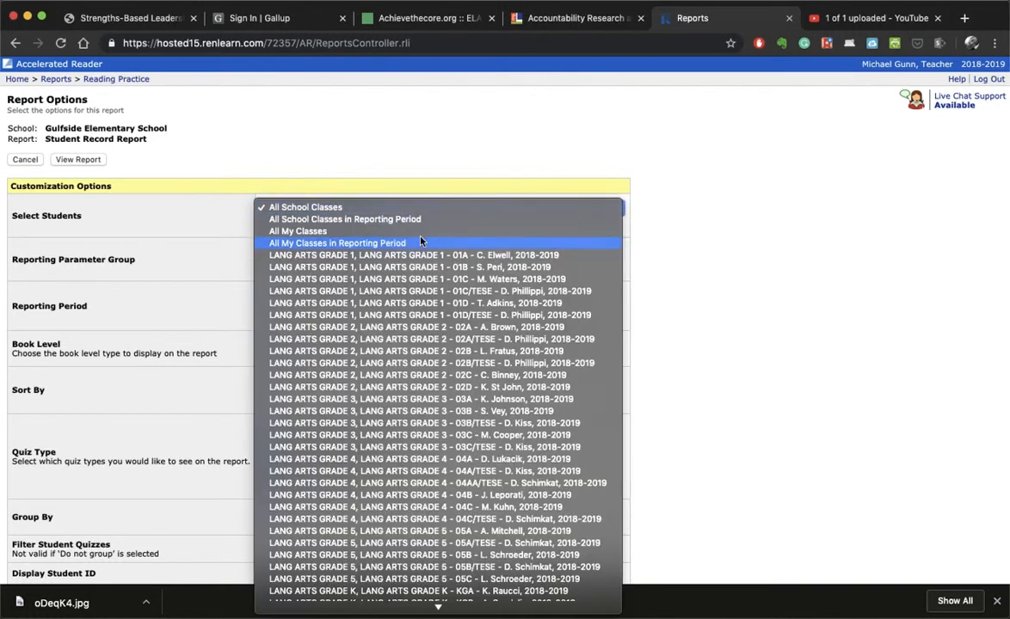
left_click(422, 254)
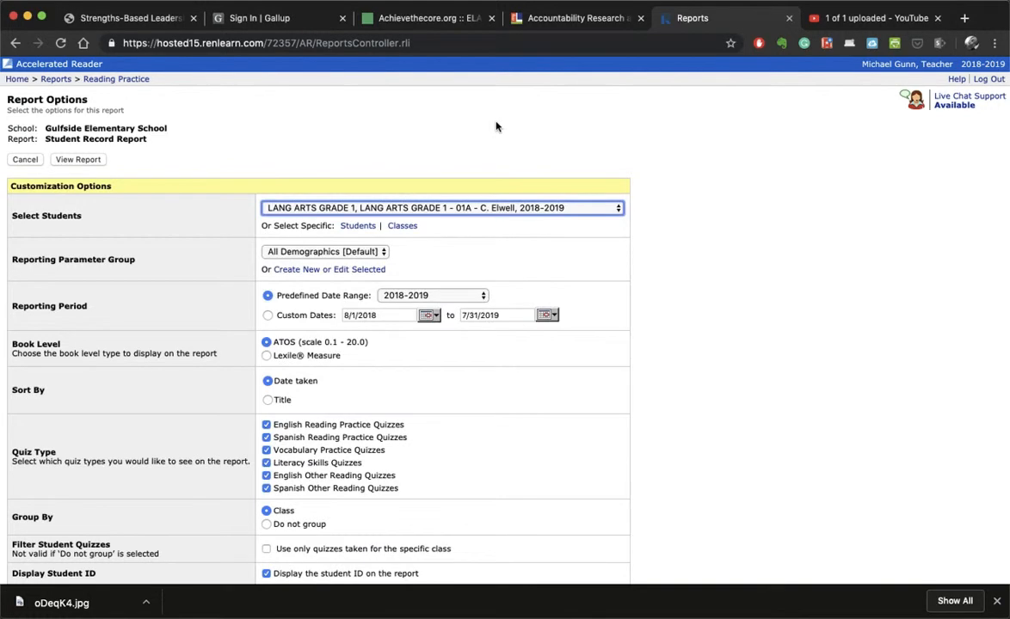
scroll(577, 196, "down", 3)
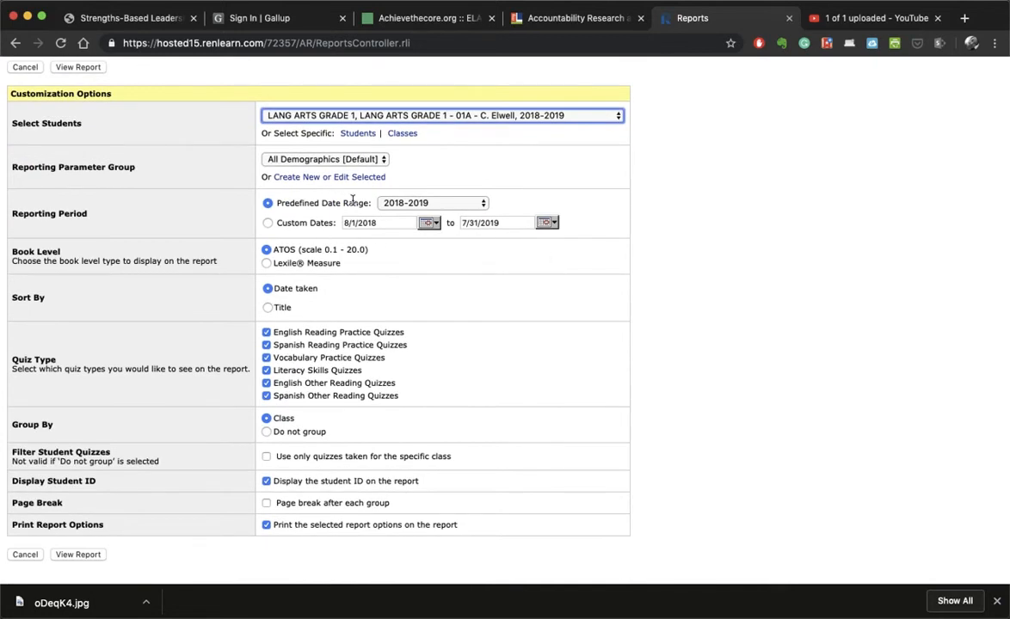
left_click(428, 204)
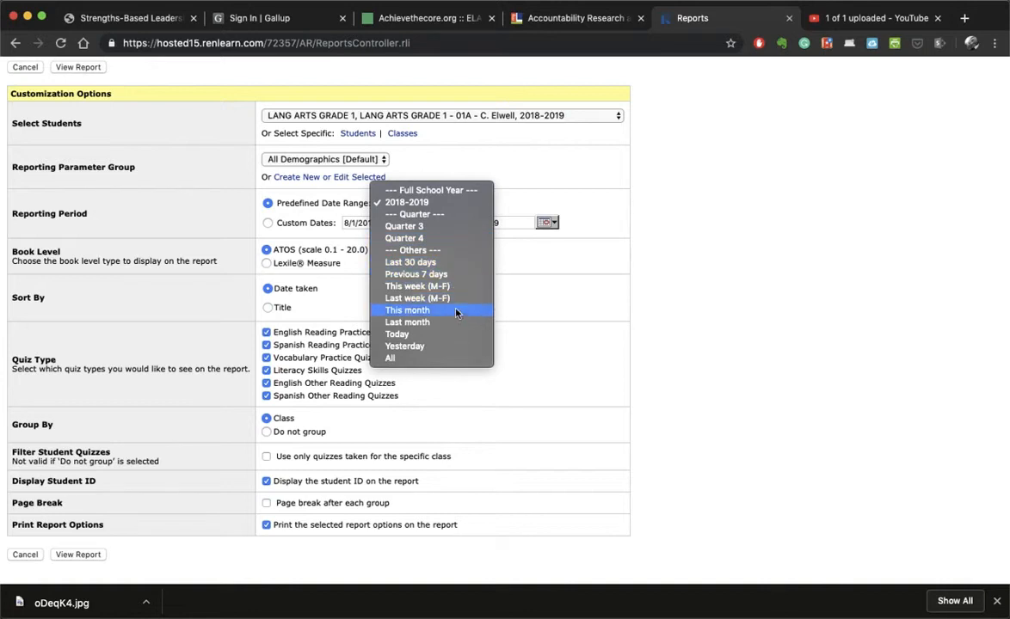
left_click(440, 265)
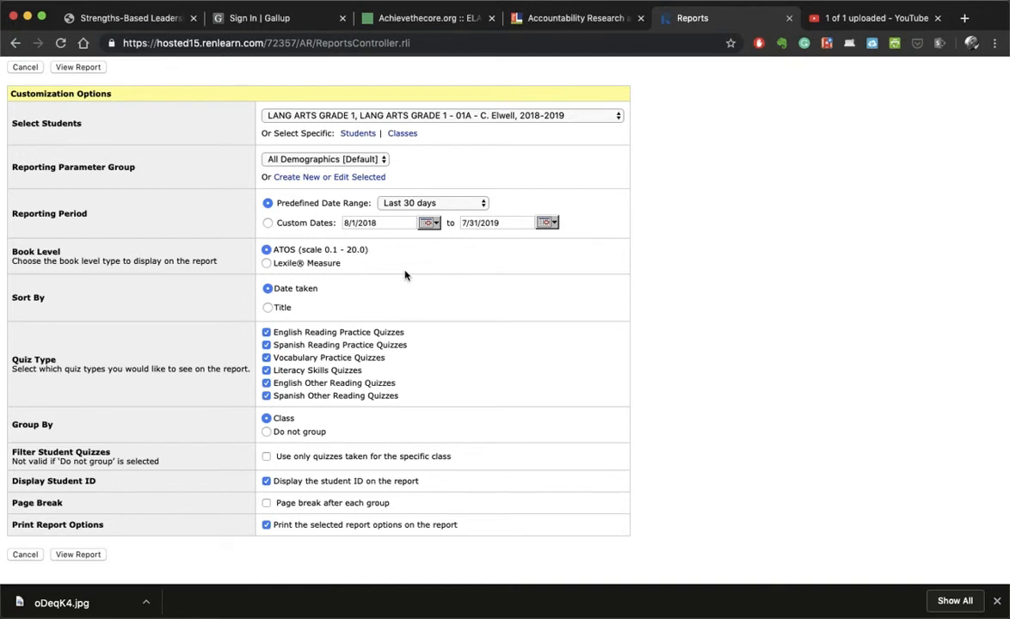
Limit the report's quiz types to English Reading Practice Quizzes by deselecting the other five types.
scroll(405, 276, "down", 2)
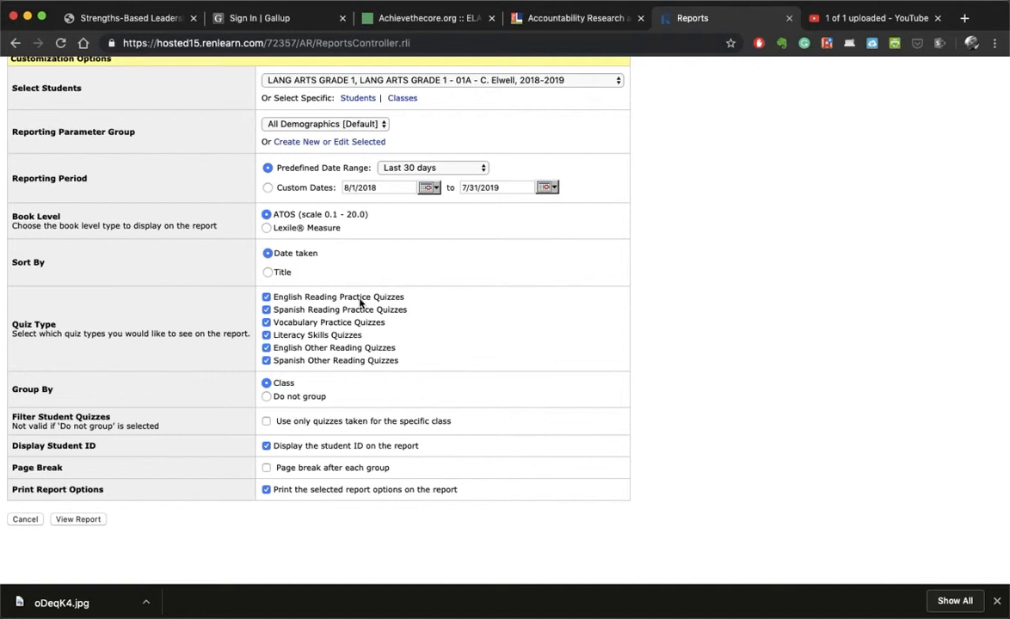
left_click(266, 310)
left_click(265, 322)
left_click(266, 336)
left_click(266, 349)
left_click(266, 360)
Enable a page break after each group and generate the Student Record report.
scroll(286, 355, "down", 1)
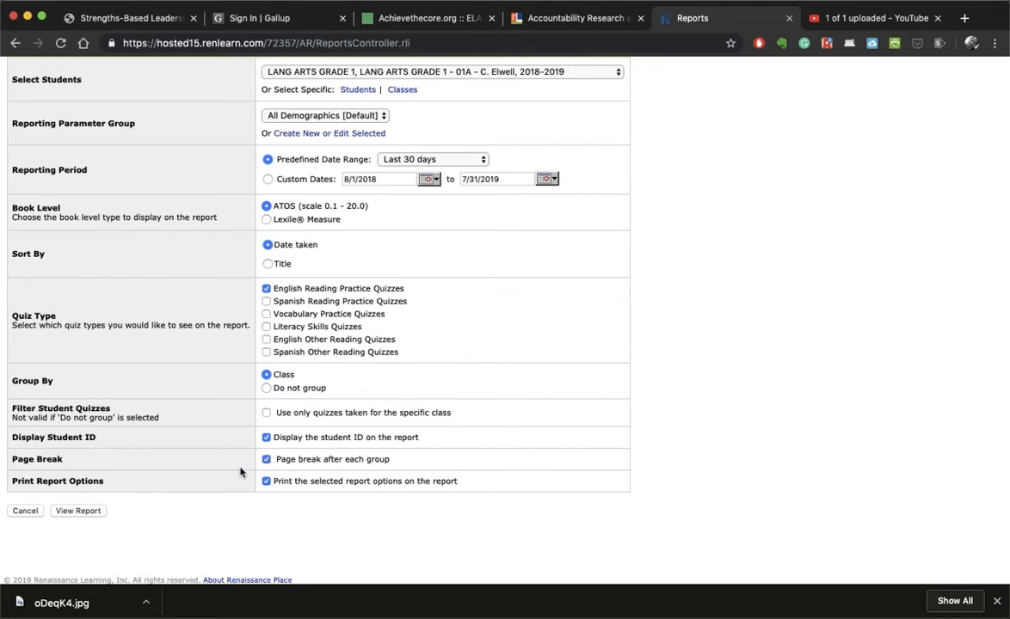
left_click(83, 513)
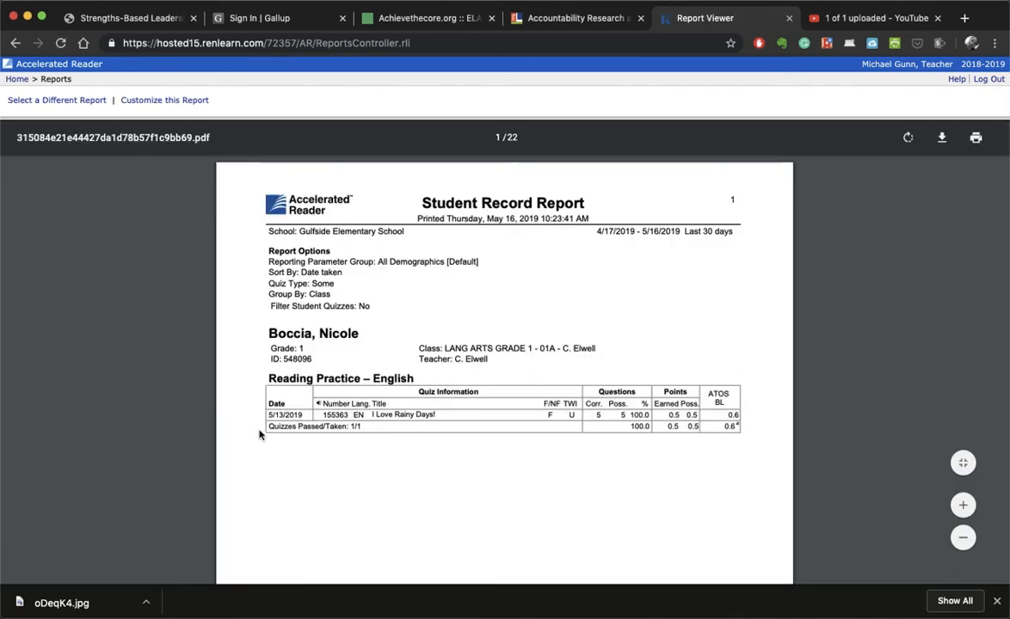
Examine the individual students' quiz scores, points and ATOS book levels in the generated report.
scroll(474, 420, "down", 3)
scroll(474, 420, "down", 15)
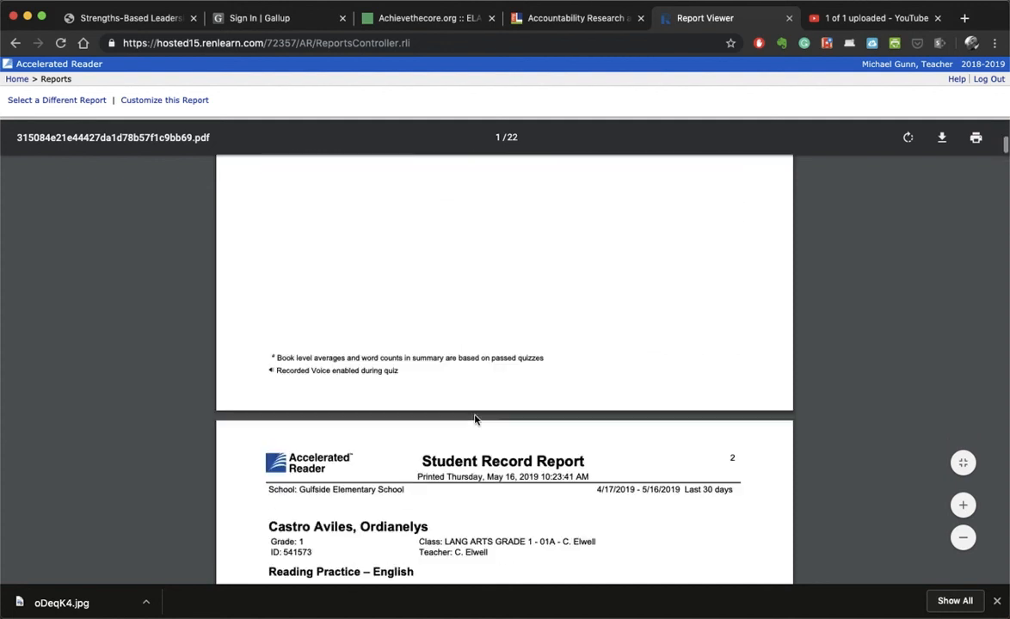
scroll(474, 420, "down", 10)
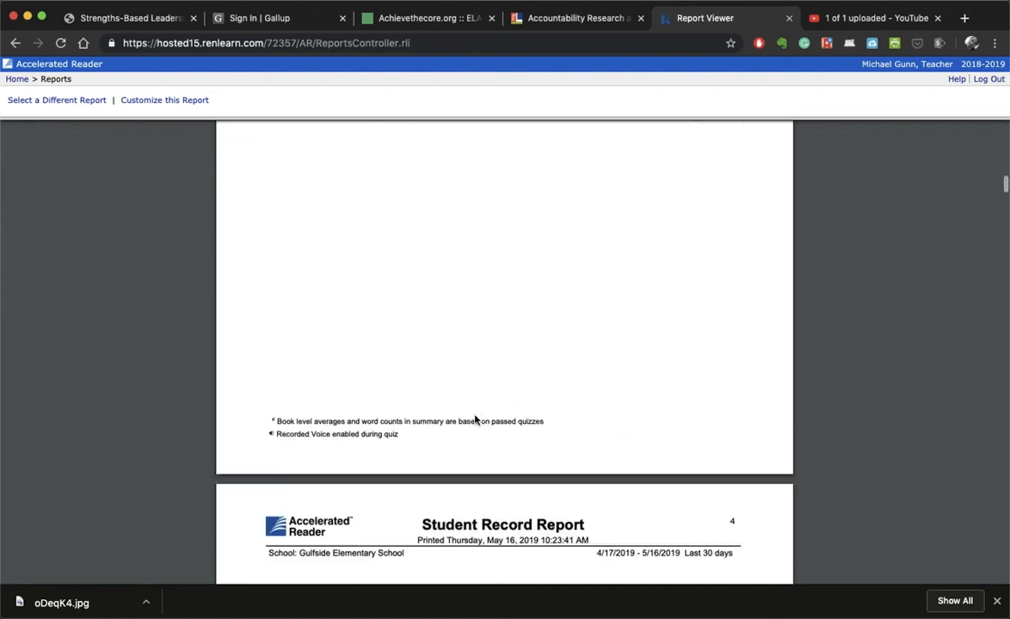
scroll(474, 420, "down", 1)
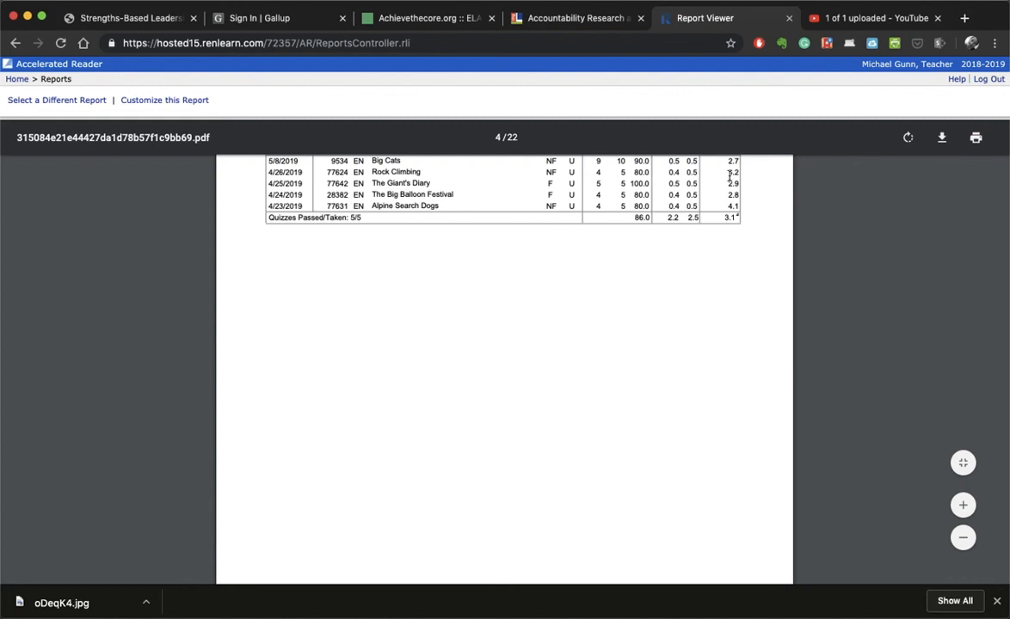
scroll(753, 275, "up", 2)
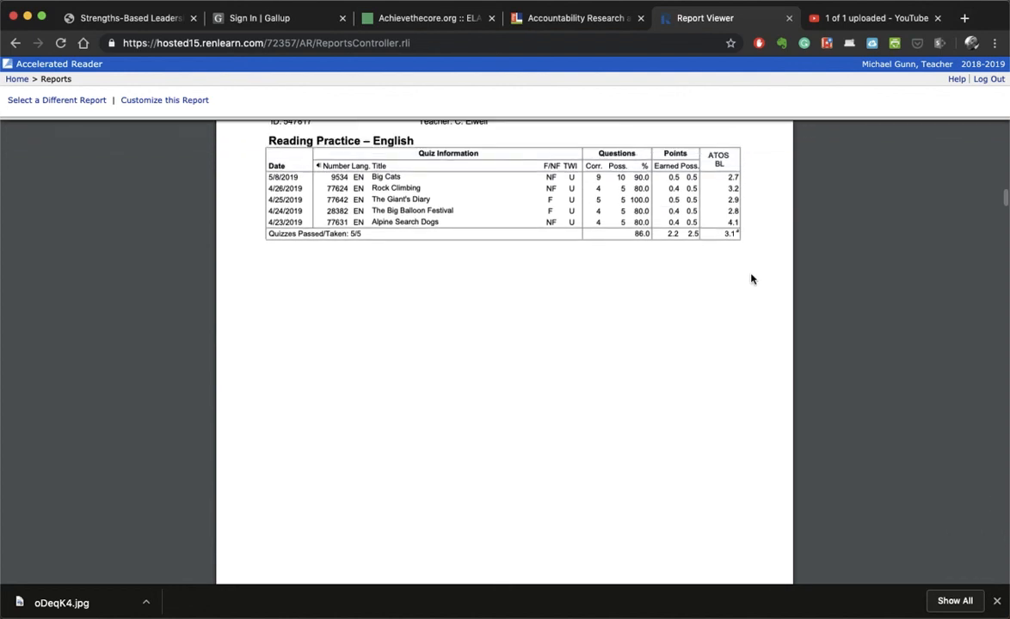
scroll(751, 279, "down", 1)
scroll(752, 278, "up", 2)
scroll(751, 279, "down", 1)
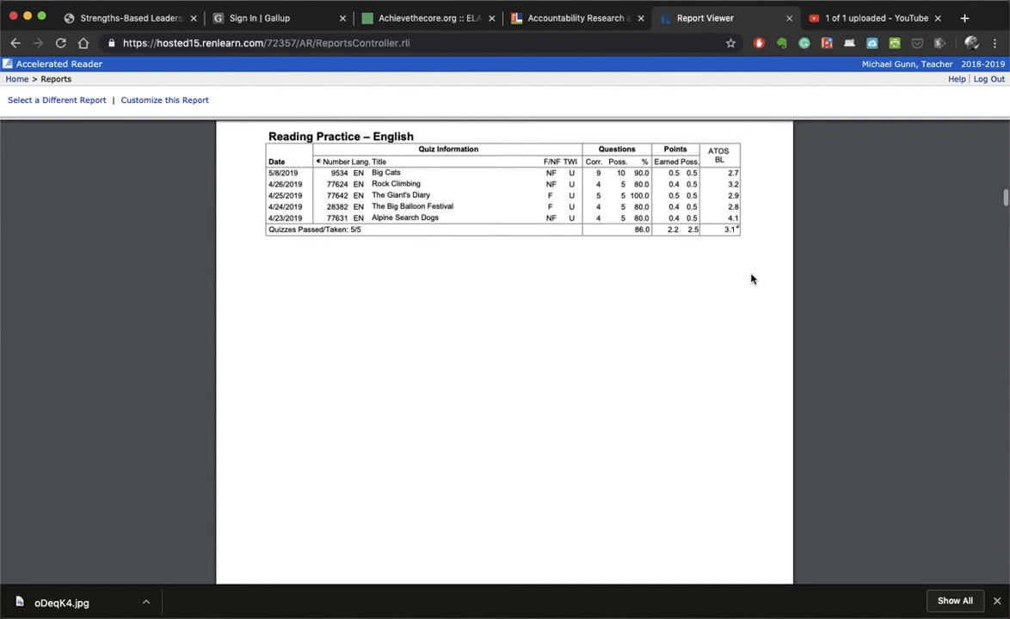